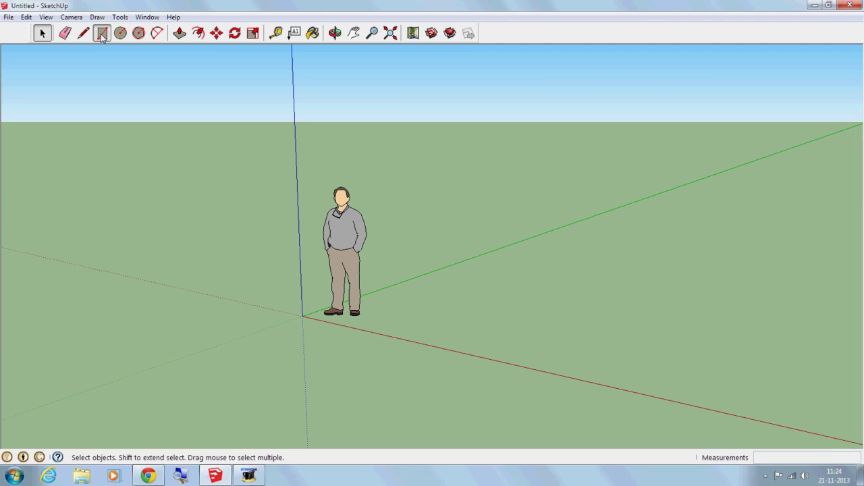
Step: Draw a 13' by 9' 11 3/4" floor rectangle with one corner at the origin
click(102, 33)
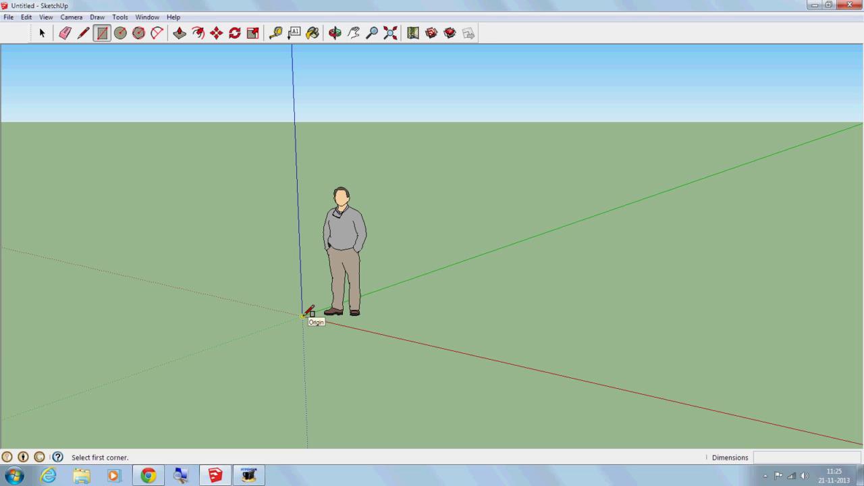
click(304, 315)
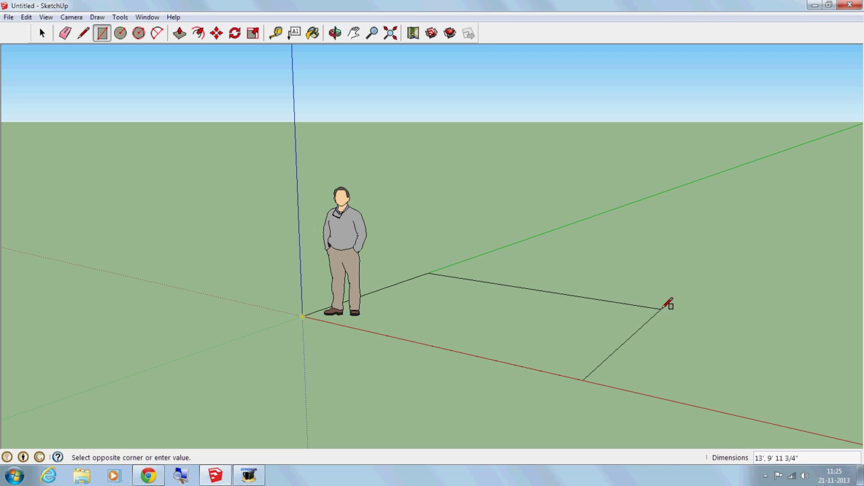
click(666, 306)
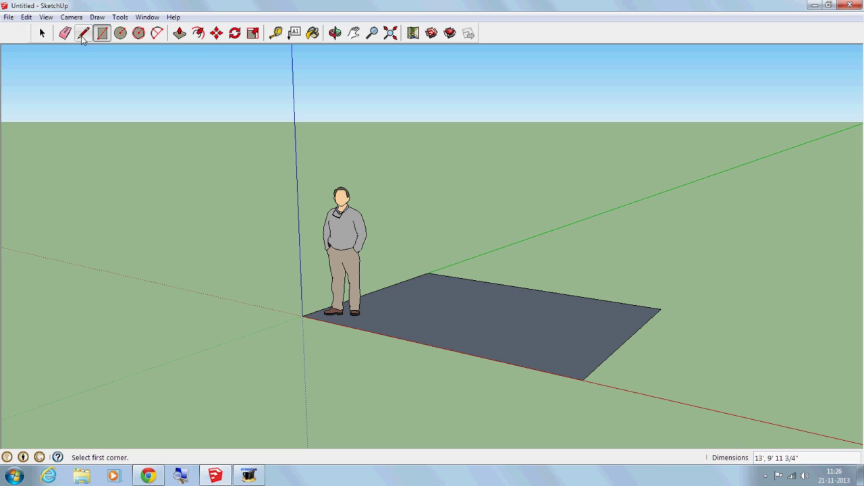
Step: Draw a 7' 6 1/4" high wall along the floor's back edge with vertical, top and closing edges
click(82, 34)
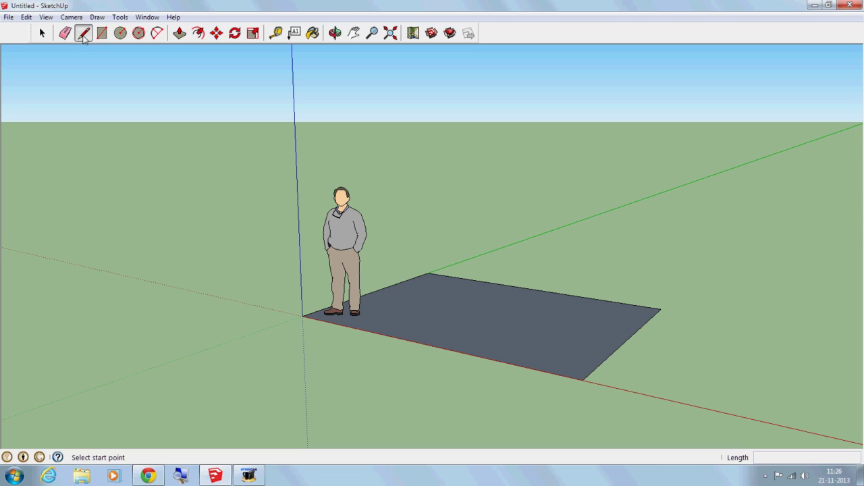
click(429, 273)
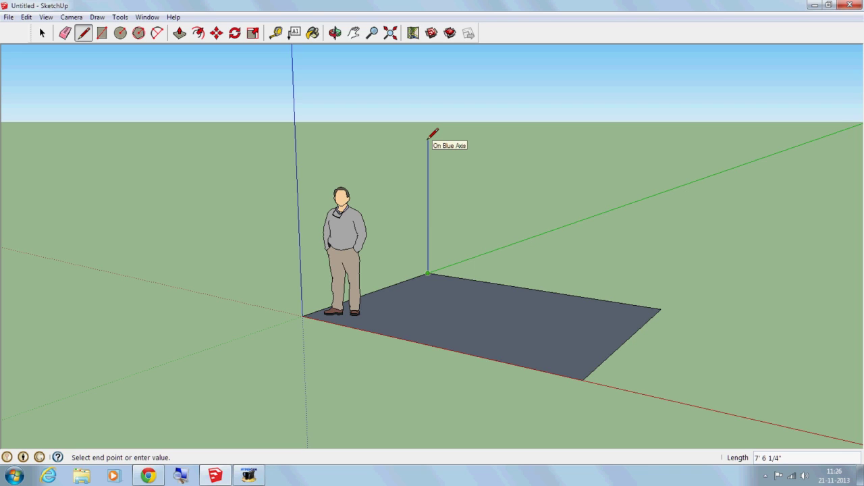
click(428, 139)
key(Escape)
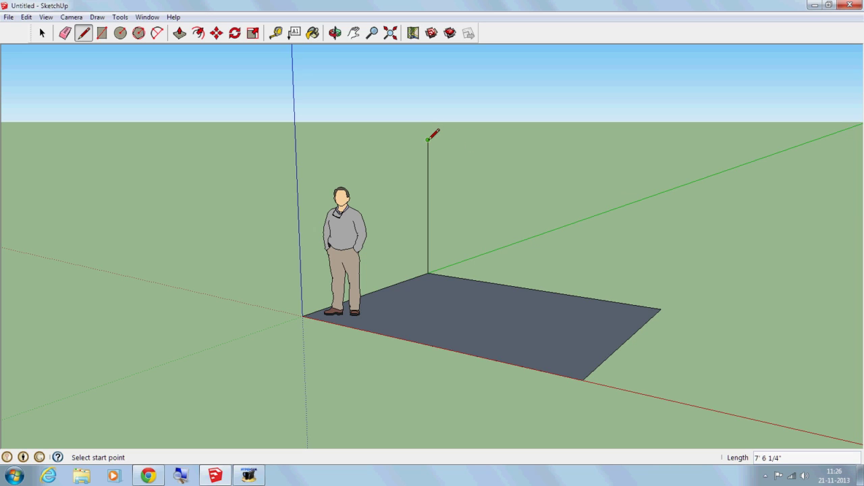
click(429, 139)
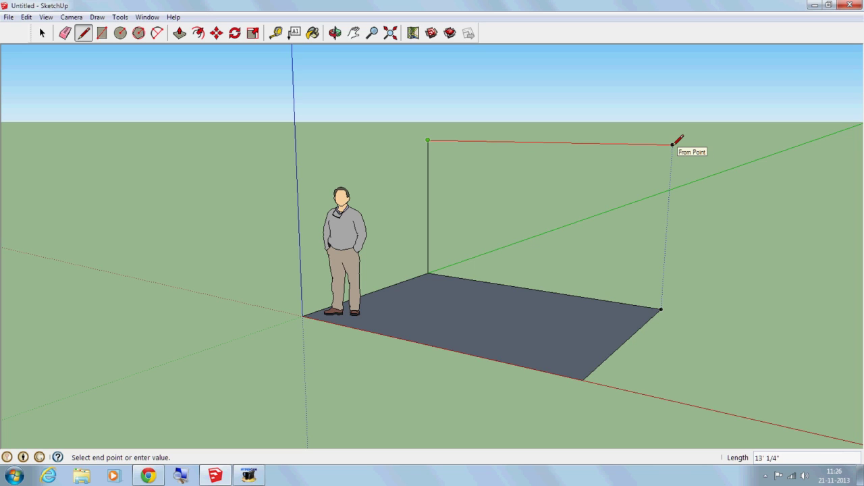
click(672, 144)
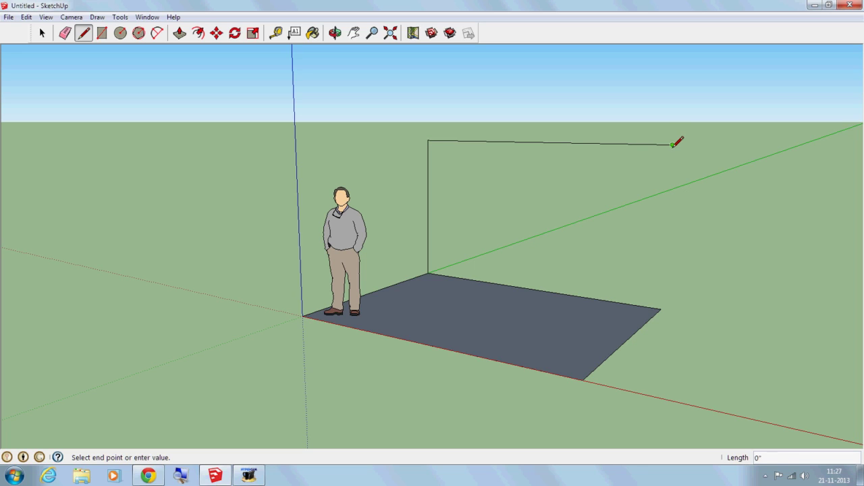
click(661, 310)
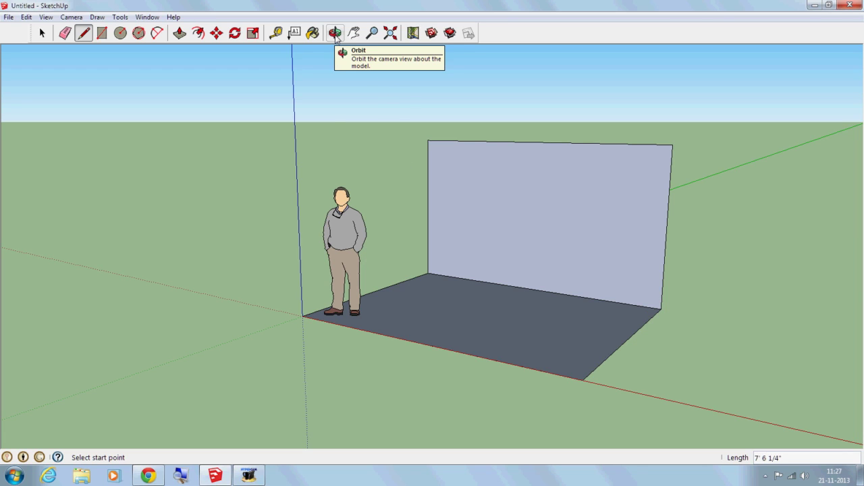
Step: Draw the second wall's top and vertical edges so it meets the first wall at the corner
click(336, 36)
mouse_move(669, 361)
mouse_down()
mouse_move(570, 376)
mouse_move(425, 379)
mouse_move(303, 363)
mouse_move(318, 353)
mouse_move(325, 319)
mouse_up()
mouse_move(524, 309)
mouse_down()
mouse_move(309, 309)
mouse_move(412, 343)
mouse_move(644, 363)
mouse_move(271, 332)
mouse_move(463, 370)
mouse_move(718, 357)
mouse_up()
mouse_move(317, 345)
mouse_down()
mouse_move(545, 366)
mouse_move(681, 349)
mouse_move(625, 382)
mouse_move(428, 395)
mouse_move(324, 173)
mouse_move(320, 137)
mouse_move(297, 359)
mouse_move(328, 360)
mouse_move(409, 272)
mouse_move(448, 415)
mouse_move(439, 264)
mouse_move(486, 417)
mouse_move(430, 315)
mouse_move(373, 132)
mouse_move(484, 342)
mouse_move(478, 207)
mouse_up()
drag(545, 253, 263, 54)
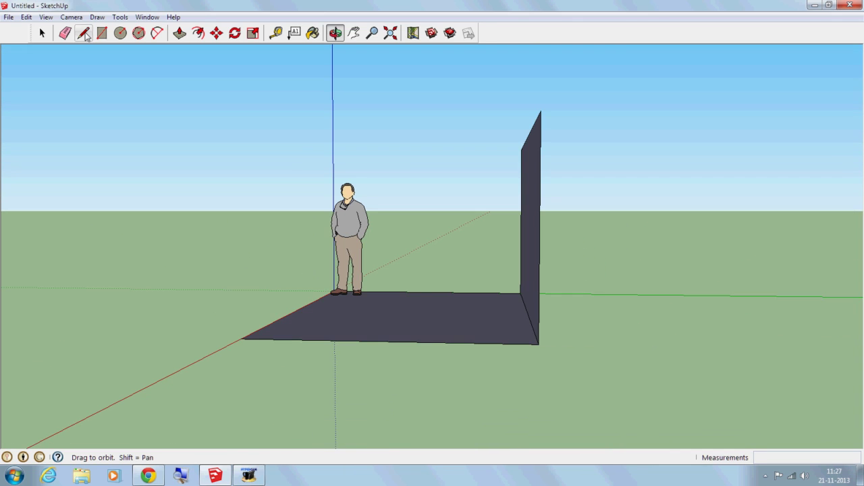
click(83, 33)
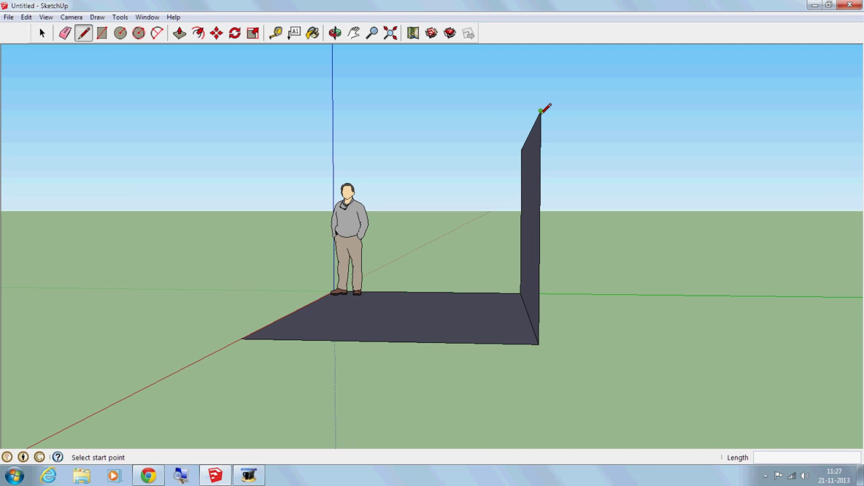
drag(541, 110, 237, 114)
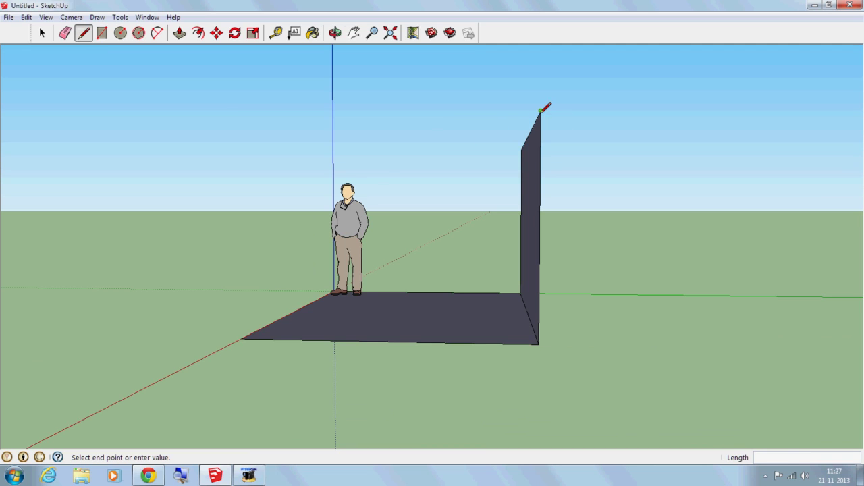
click(237, 114)
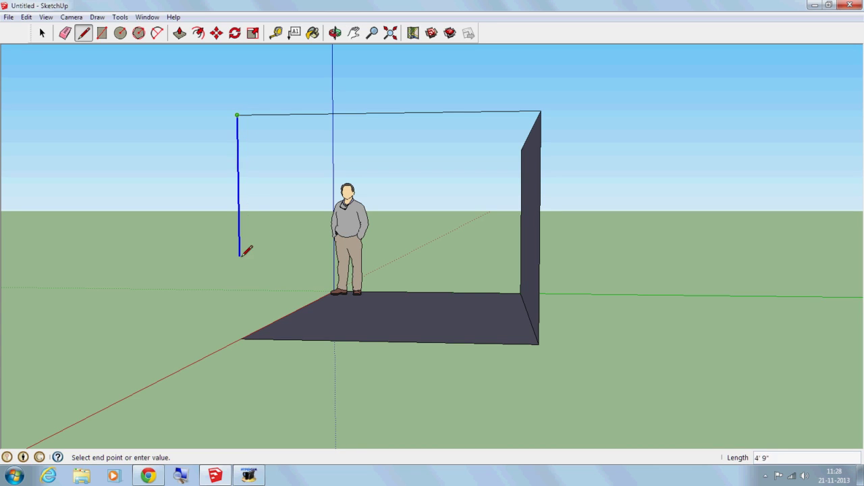
click(243, 336)
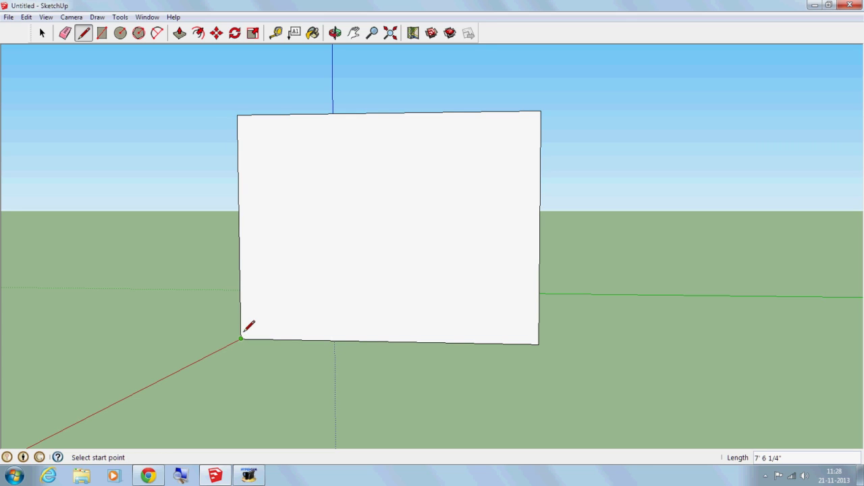
Step: Draw the third wall's top edge and an edge down the blue axis to the origin
click(335, 33)
mouse_move(303, 338)
mouse_down()
mouse_move(314, 395)
mouse_move(116, 146)
mouse_up()
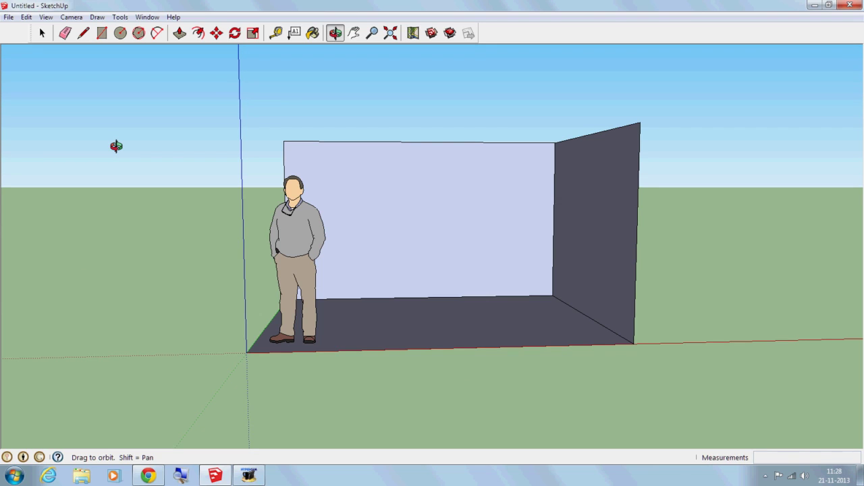
click(84, 33)
drag(641, 123, 241, 118)
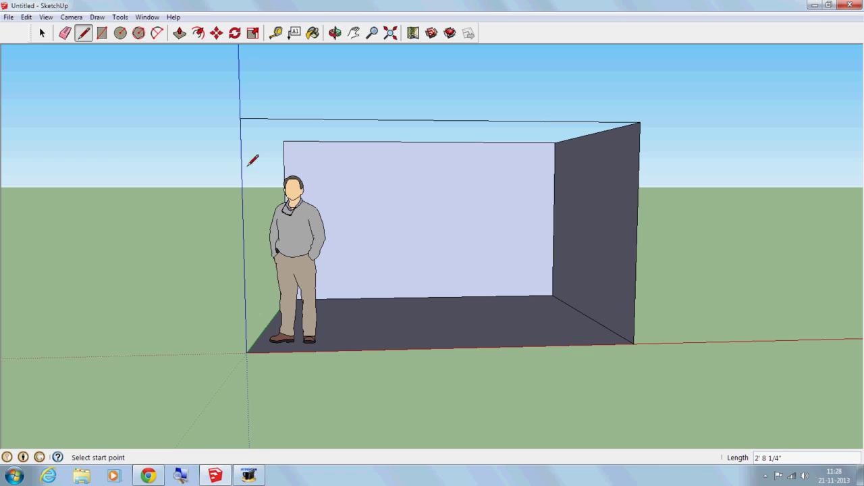
click(240, 118)
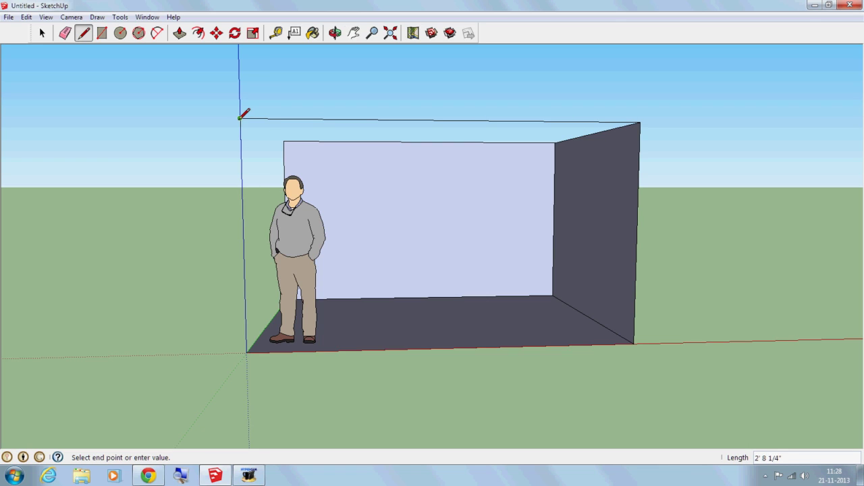
click(248, 351)
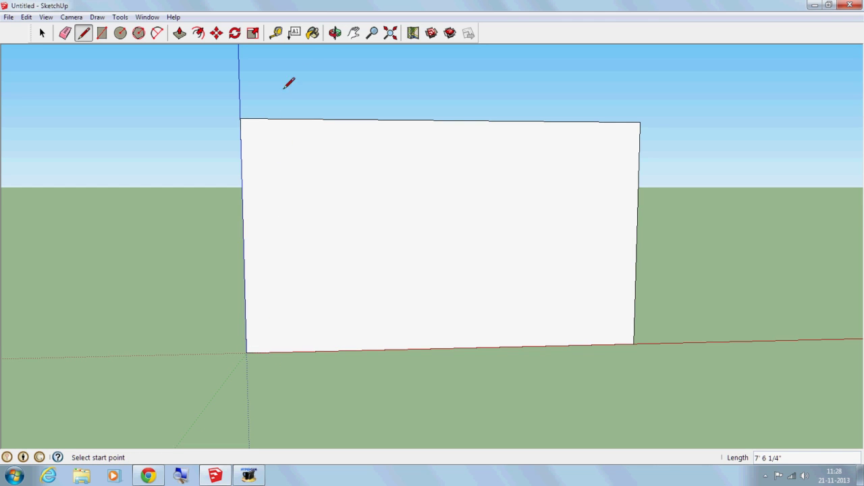
click(333, 35)
mouse_move(200, 195)
mouse_down()
mouse_move(395, 347)
mouse_move(550, 344)
mouse_move(592, 266)
mouse_move(573, 226)
mouse_move(563, 226)
mouse_up()
Step: Connect the two front top corners to close the box with a front wall and top face
click(83, 32)
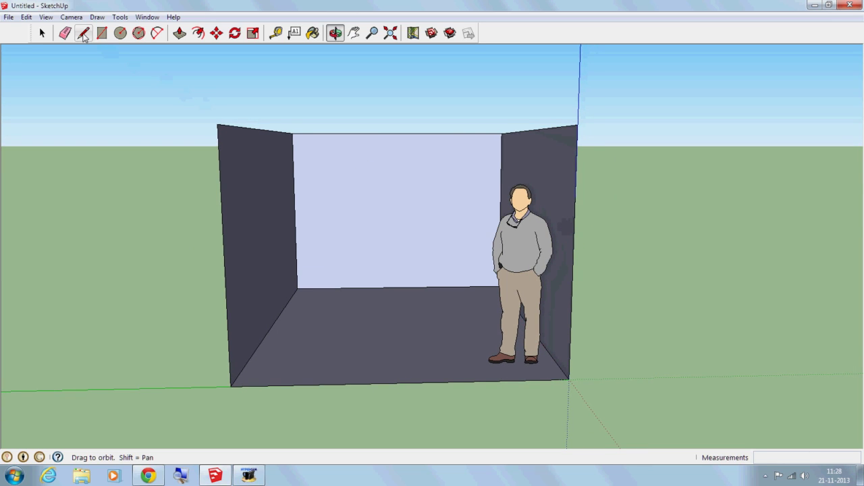
click(218, 123)
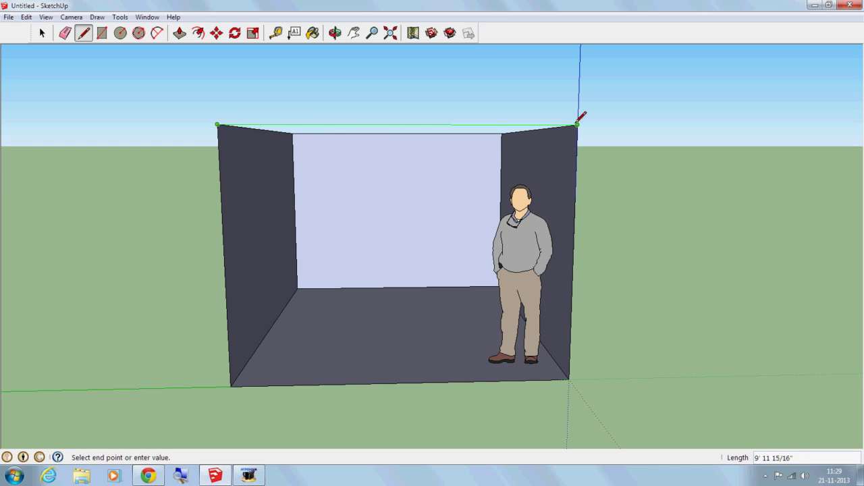
click(578, 125)
Step: Orbit around the closed box to check it from above, below and the sides
click(336, 32)
mouse_move(417, 190)
mouse_down()
mouse_move(413, 382)
mouse_move(413, 189)
mouse_move(397, 147)
mouse_up()
mouse_move(409, 334)
mouse_down()
mouse_move(417, 156)
mouse_move(391, 225)
mouse_move(372, 331)
mouse_up()
drag(587, 243, 466, 381)
mouse_move(648, 399)
mouse_down()
mouse_move(328, 386)
mouse_move(285, 251)
mouse_up()
mouse_move(555, 392)
mouse_down()
mouse_move(561, 236)
mouse_move(351, 416)
mouse_up()
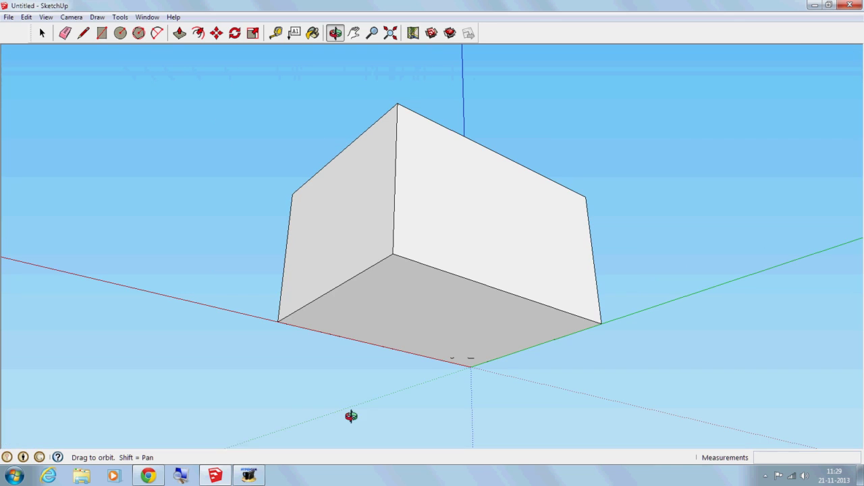
drag(511, 254, 417, 419)
drag(488, 294, 459, 416)
mouse_move(598, 341)
mouse_down()
mouse_move(309, 378)
mouse_move(110, 54)
mouse_up()
mouse_move(234, 325)
mouse_down()
mouse_move(469, 334)
mouse_move(240, 337)
mouse_up()
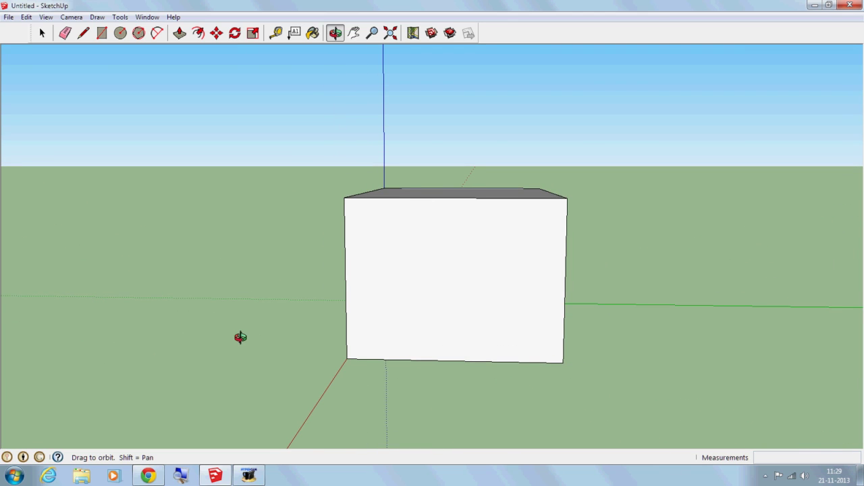
Step: Draw a door rectangle down to the front wall's base and delete its face to open a doorway
click(106, 36)
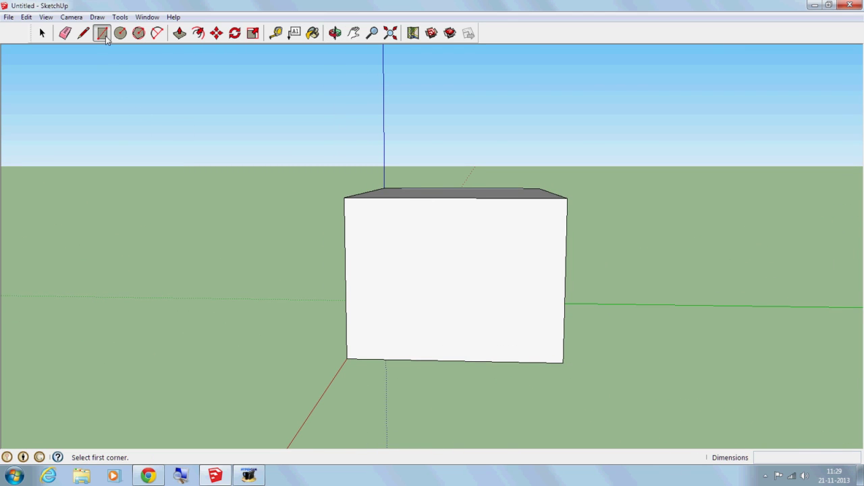
click(414, 252)
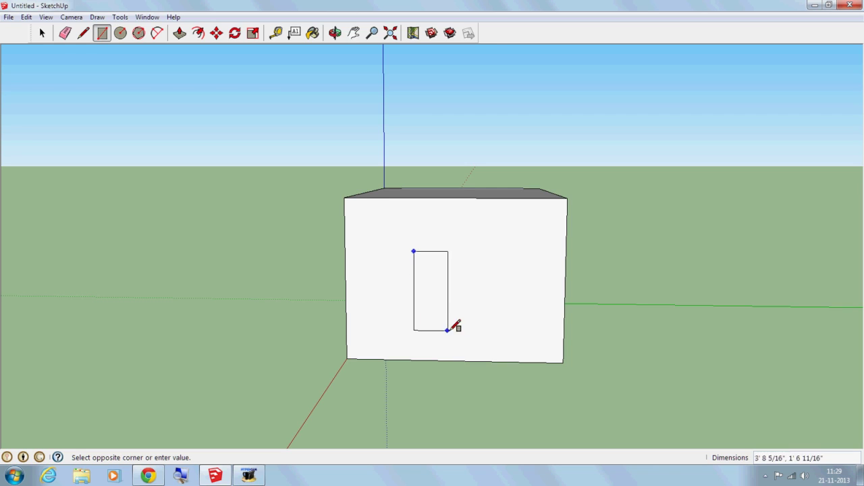
click(496, 362)
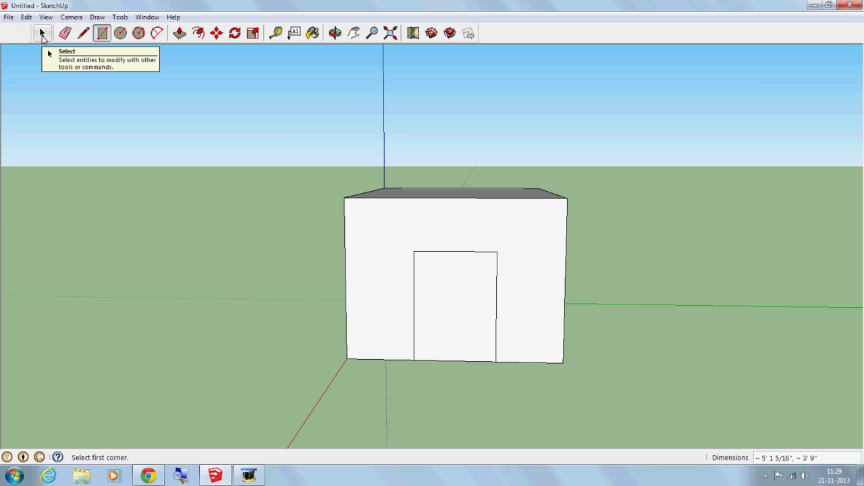
click(41, 34)
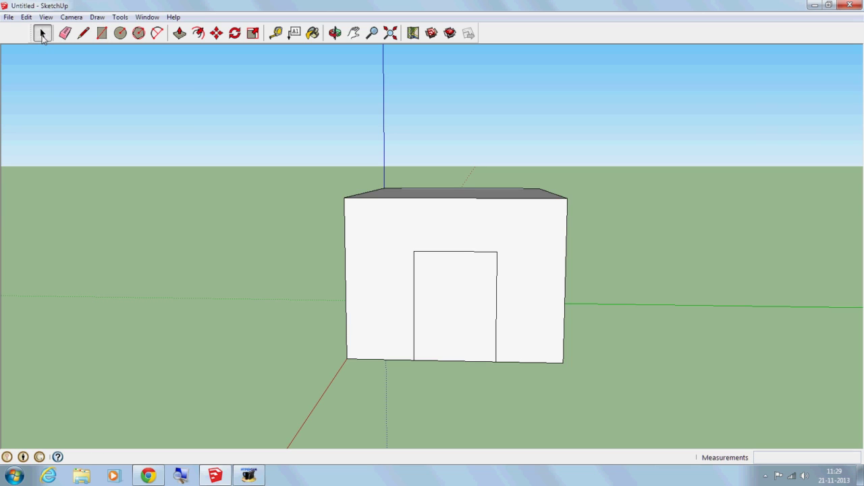
click(456, 314)
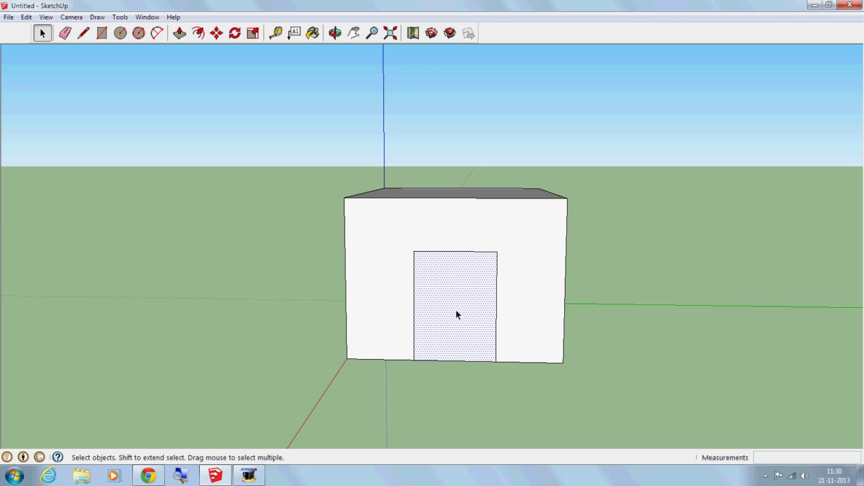
key(Delete)
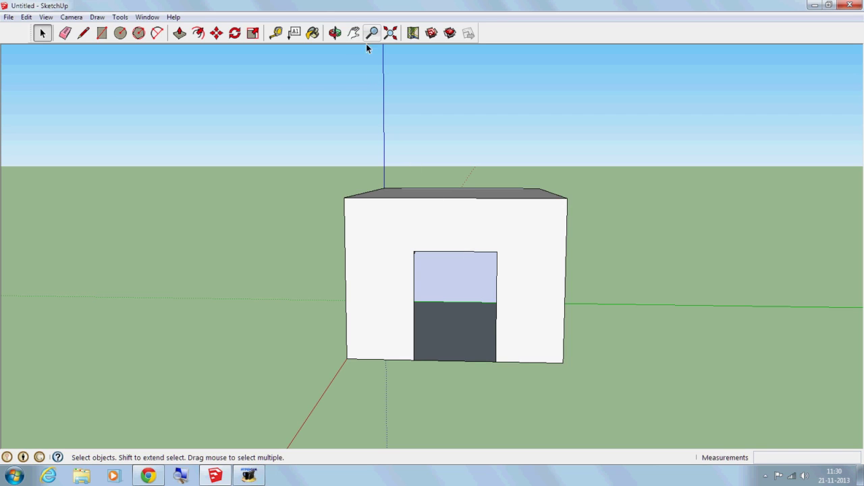
click(335, 33)
Step: Cut a rectangular window opening into a side wall by drawing a rectangle and removing its face
drag(547, 404, 484, 361)
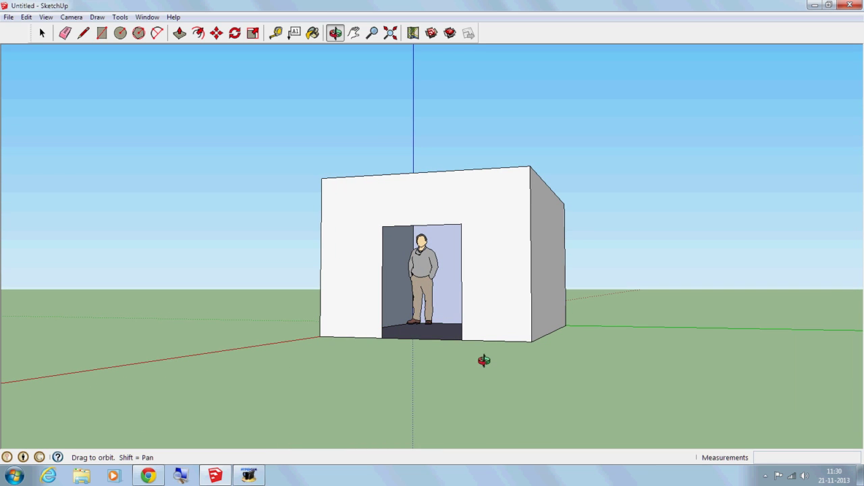
mouse_move(516, 372)
mouse_down()
mouse_move(482, 390)
mouse_move(522, 376)
mouse_up()
mouse_move(382, 376)
mouse_down()
mouse_move(423, 382)
mouse_move(334, 384)
mouse_move(604, 411)
mouse_move(361, 203)
mouse_up()
key(r)
click(343, 228)
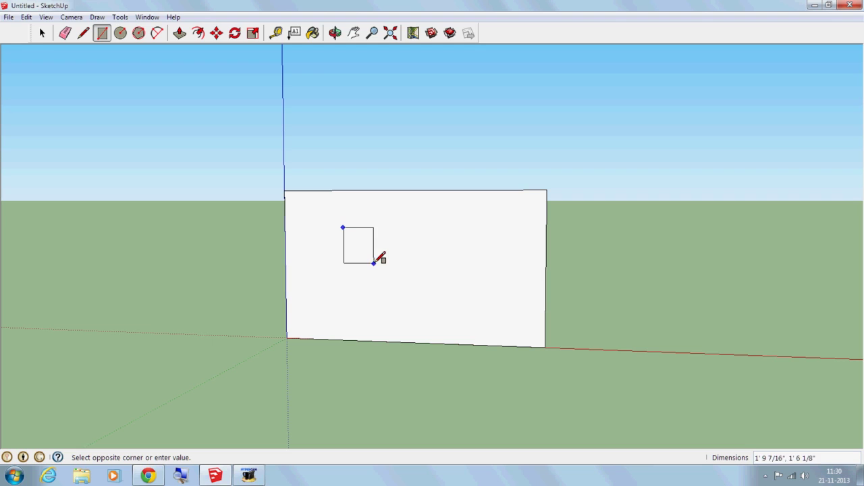
click(468, 273)
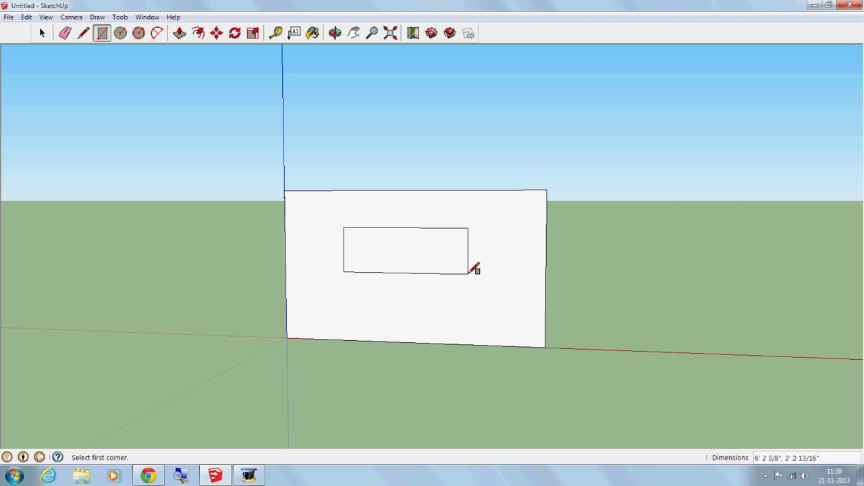
click(42, 34)
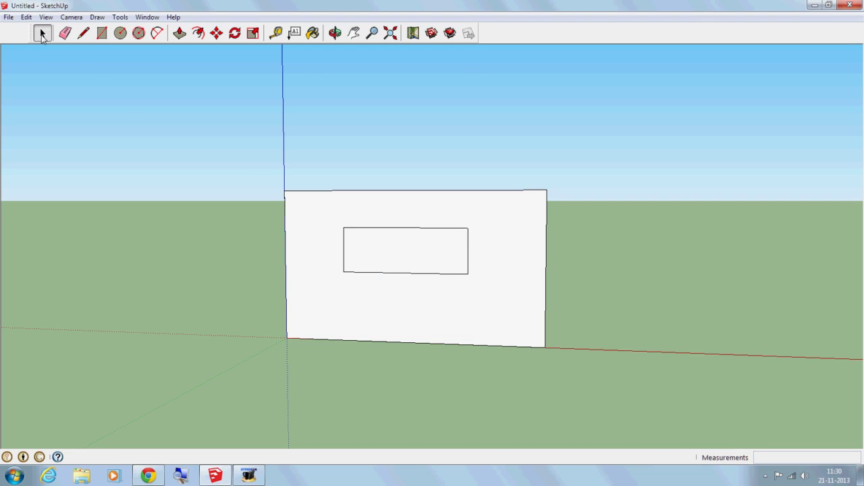
click(390, 252)
key(Escape)
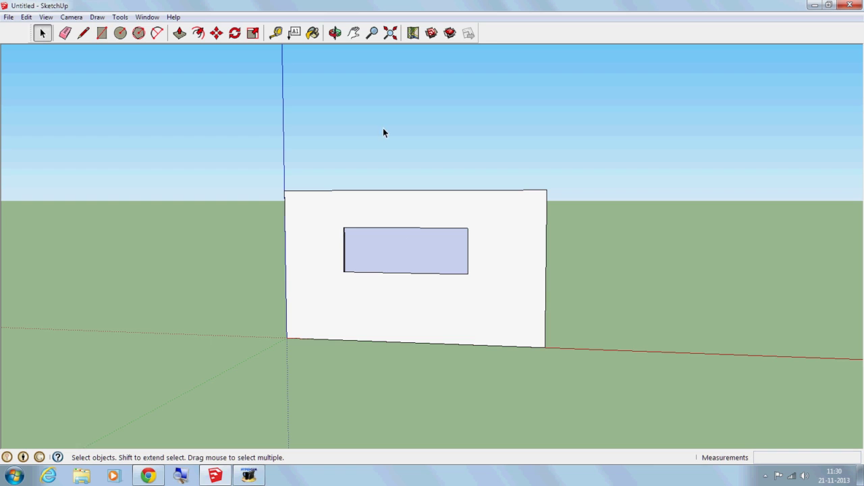
Step: Cut a second rectangular window opening into the back wall and delete its face
click(335, 32)
mouse_move(646, 251)
mouse_down()
mouse_move(239, 361)
mouse_move(209, 357)
mouse_up()
drag(742, 424, 430, 376)
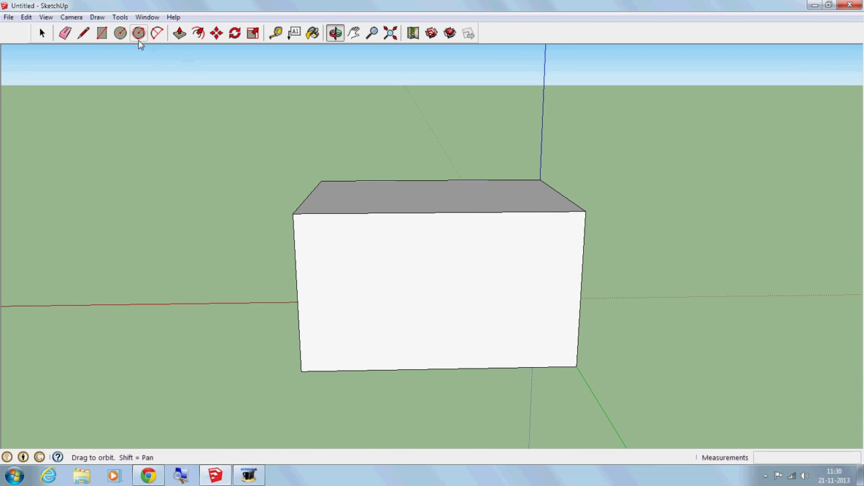
click(103, 33)
click(361, 257)
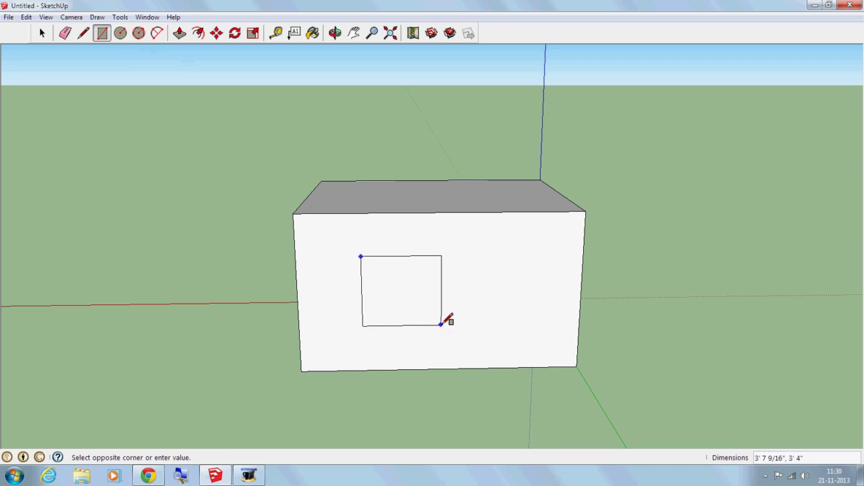
click(514, 302)
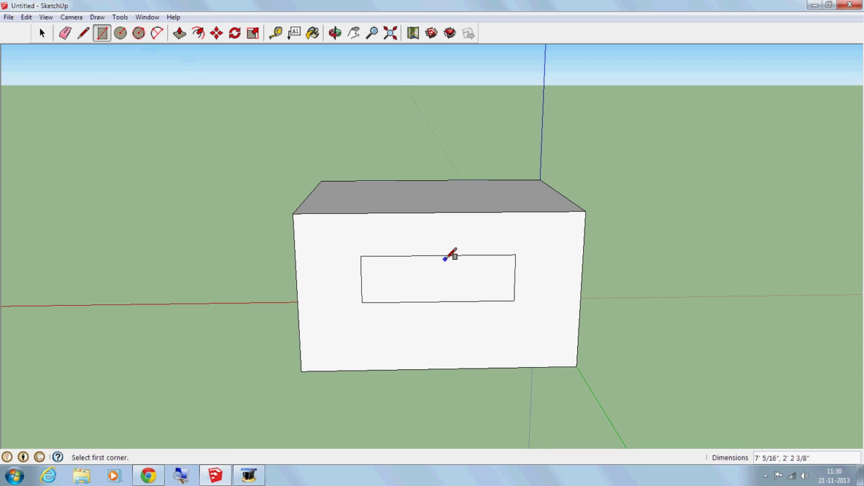
click(42, 32)
click(434, 284)
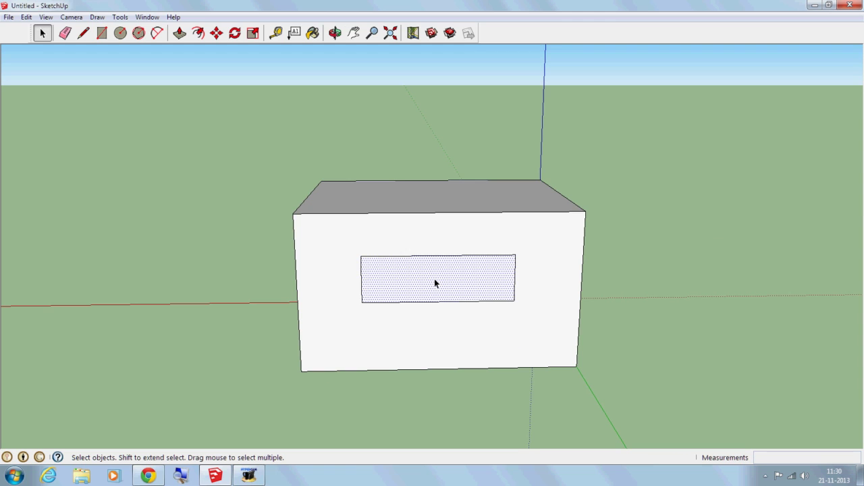
key(Delete)
mouse_move(285, 344)
middle_down()
mouse_move(470, 430)
mouse_move(642, 322)
mouse_move(488, 389)
mouse_move(627, 390)
mouse_move(631, 349)
mouse_move(645, 341)
mouse_move(666, 366)
mouse_move(377, 367)
mouse_move(383, 359)
mouse_move(467, 385)
mouse_move(452, 394)
mouse_move(680, 436)
mouse_move(827, 415)
mouse_move(551, 417)
mouse_move(383, 382)
middle_up()
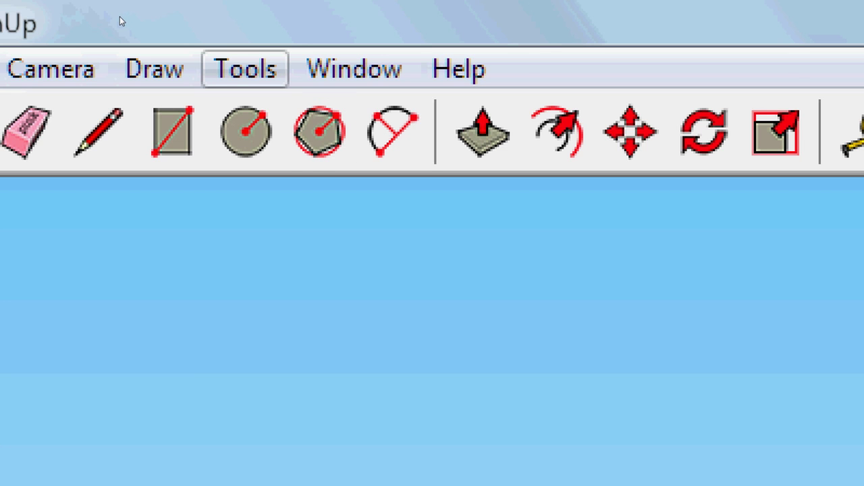
Step: Start the Paint Bucket from the Tools menu so the Materials panel appears
key(alt+t)
key(Down)
key(Down)
key(Return)
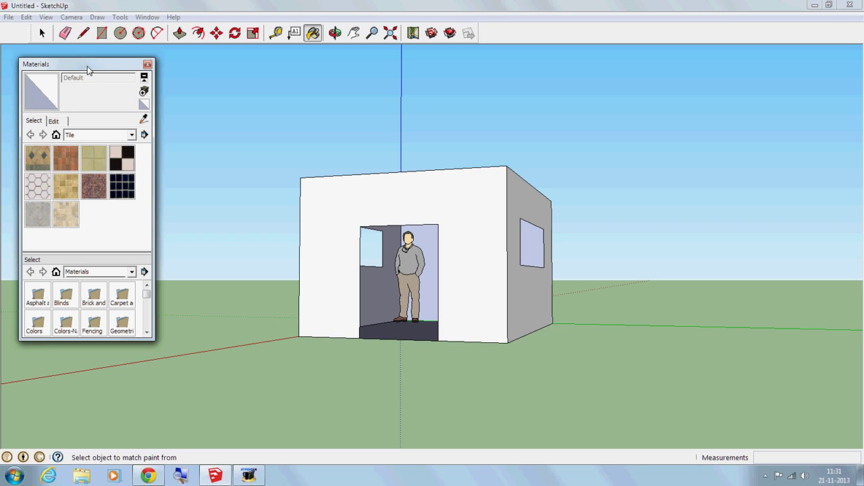
Step: Pick Wood_Board_Cork from the Wood collection and paint the room's outer walls with it
click(87, 66)
click(87, 67)
click(132, 136)
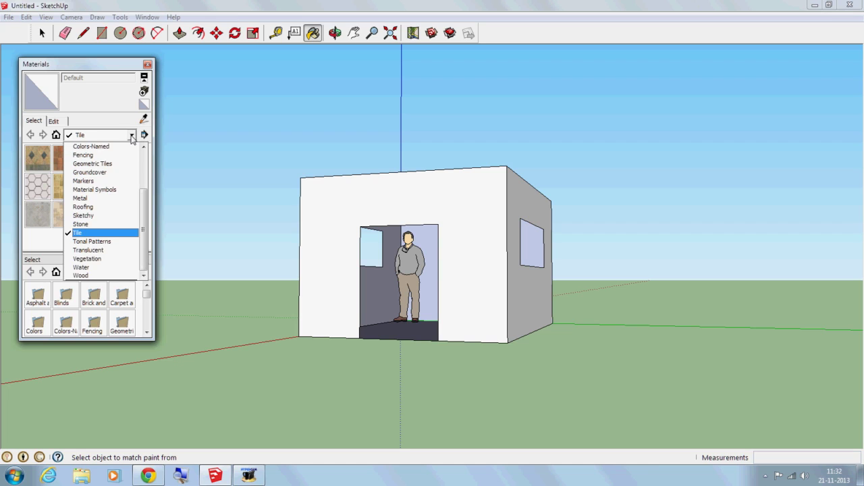
drag(144, 197, 149, 160)
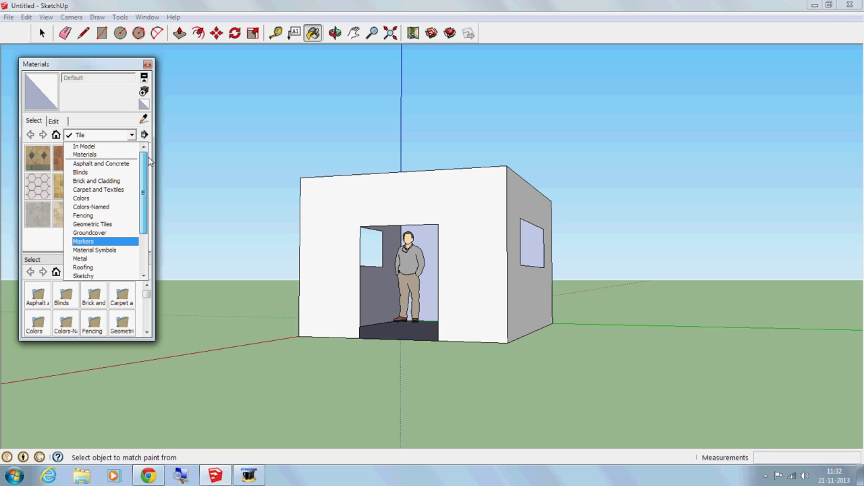
drag(149, 165, 150, 206)
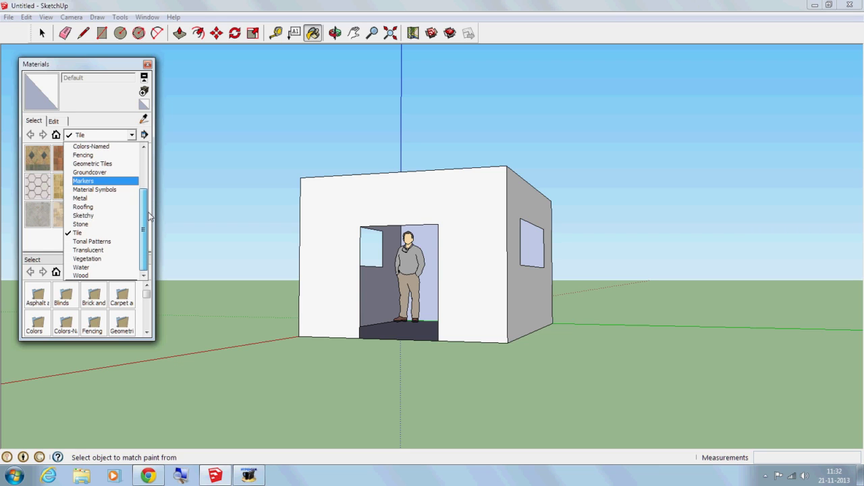
click(98, 277)
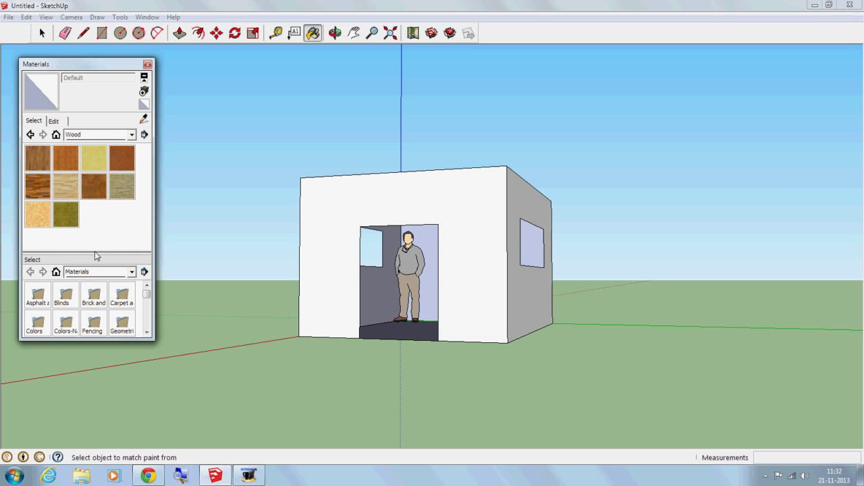
click(96, 162)
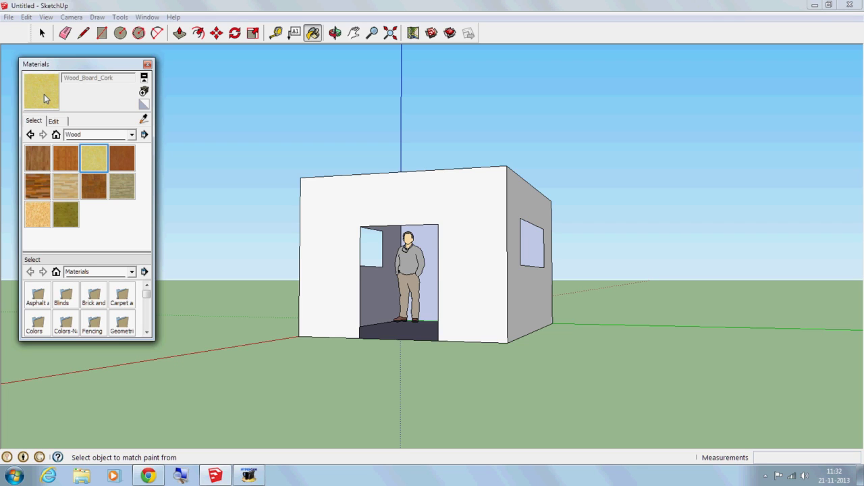
ctrl+click(342, 190)
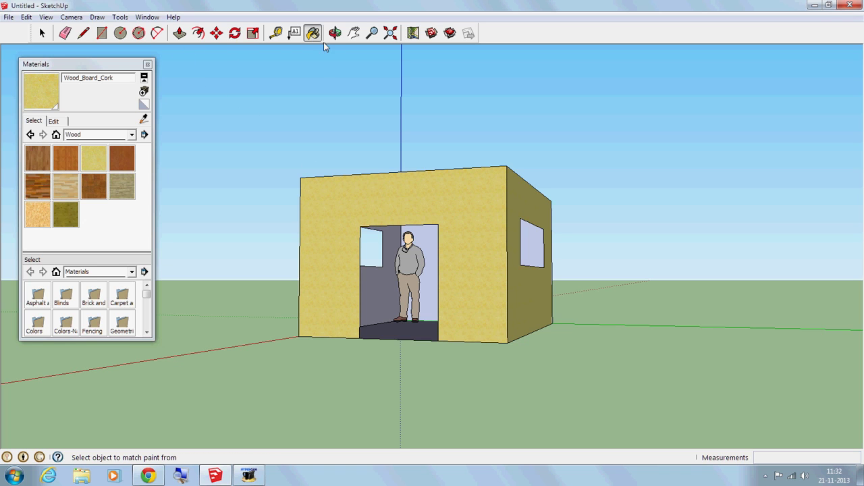
click(335, 32)
Step: Orbit to look through the doorway and select pink Color_A09 from the Colors collection
mouse_move(251, 339)
mouse_down()
mouse_move(285, 356)
mouse_move(532, 394)
mouse_move(585, 345)
mouse_move(560, 337)
mouse_move(330, 380)
mouse_move(269, 376)
mouse_move(583, 388)
mouse_move(284, 398)
mouse_move(254, 265)
mouse_move(428, 388)
mouse_move(547, 365)
mouse_move(453, 340)
mouse_up()
mouse_move(329, 411)
mouse_down()
mouse_move(356, 372)
mouse_move(363, 379)
mouse_up()
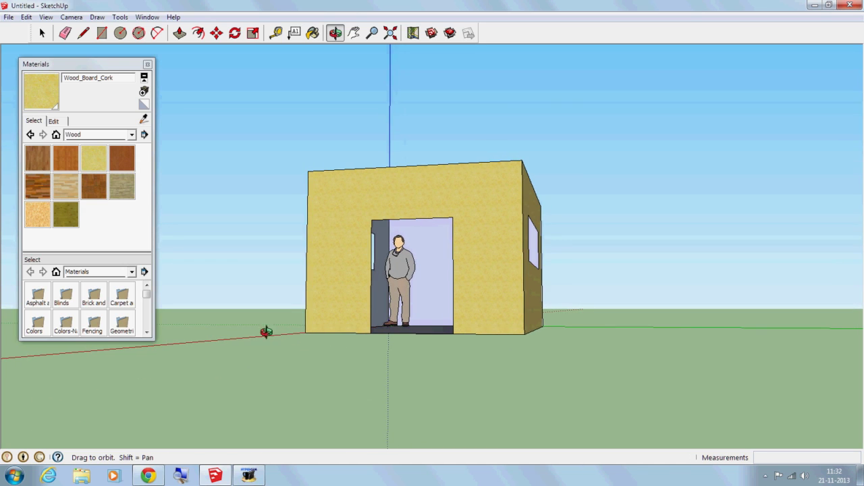
click(132, 135)
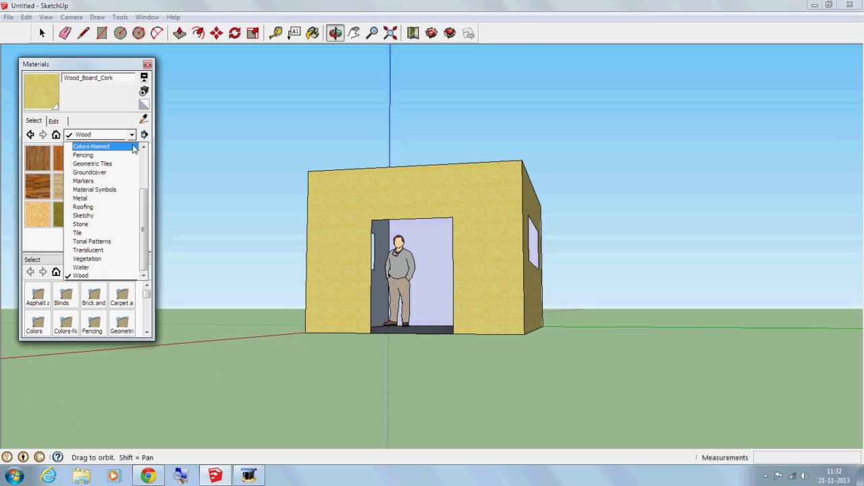
drag(142, 200, 142, 164)
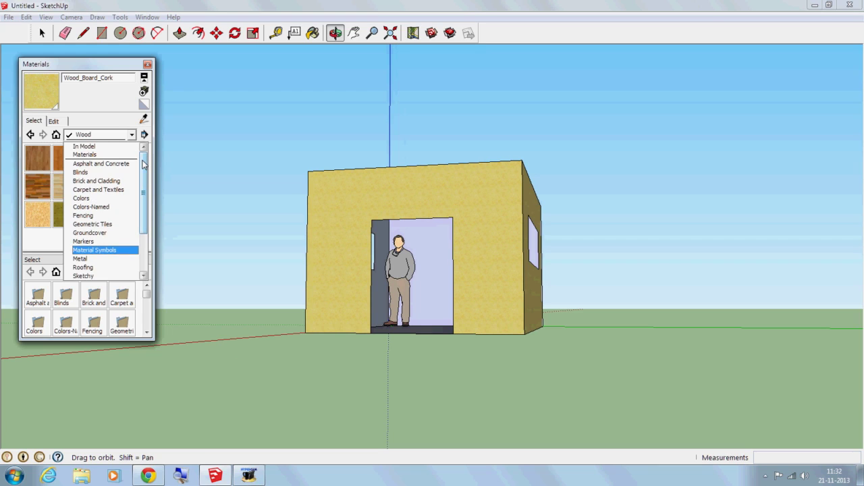
click(107, 199)
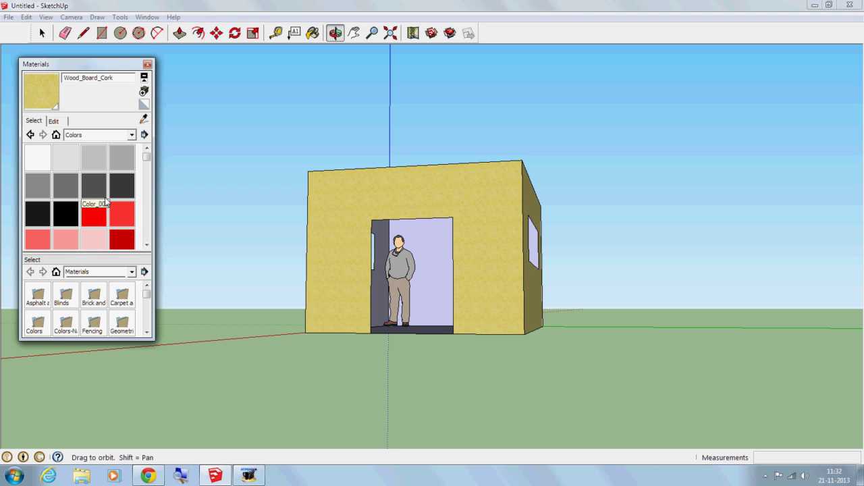
click(146, 247)
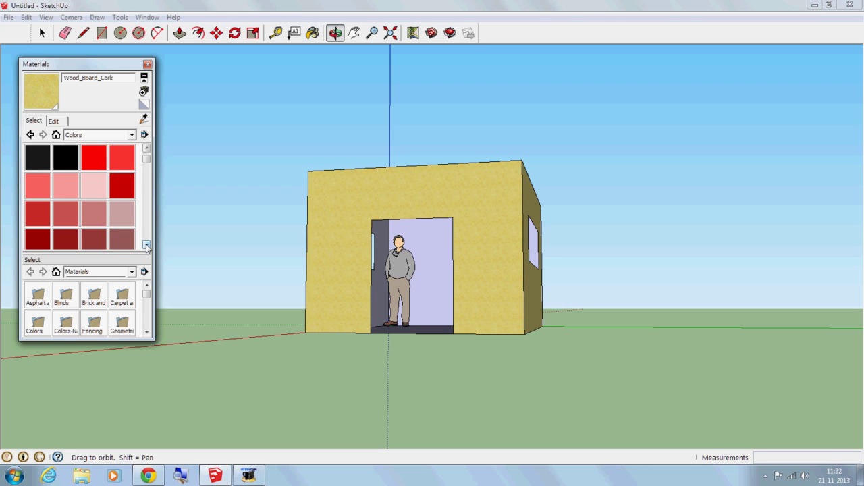
click(147, 246)
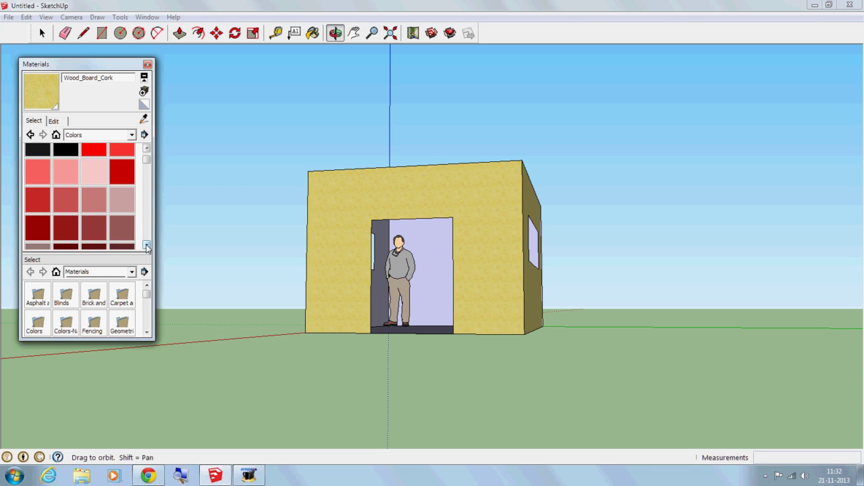
click(95, 202)
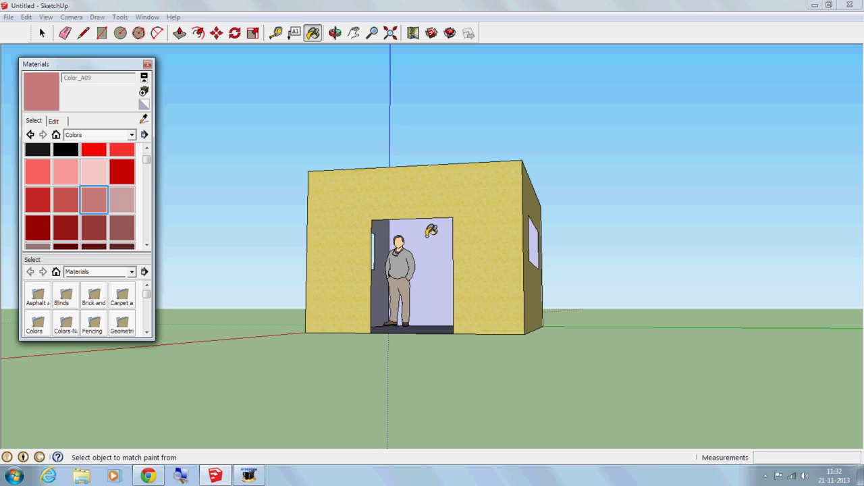
Step: Paint the interior walls pink with Color_A09, then orbit and zoom to inspect them through the openings
shift+click(432, 231)
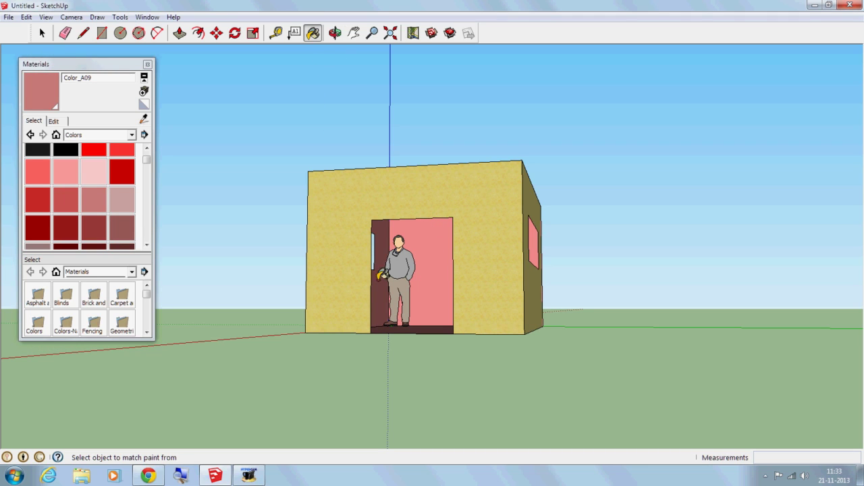
click(335, 32)
scroll(355, 223, up, 2)
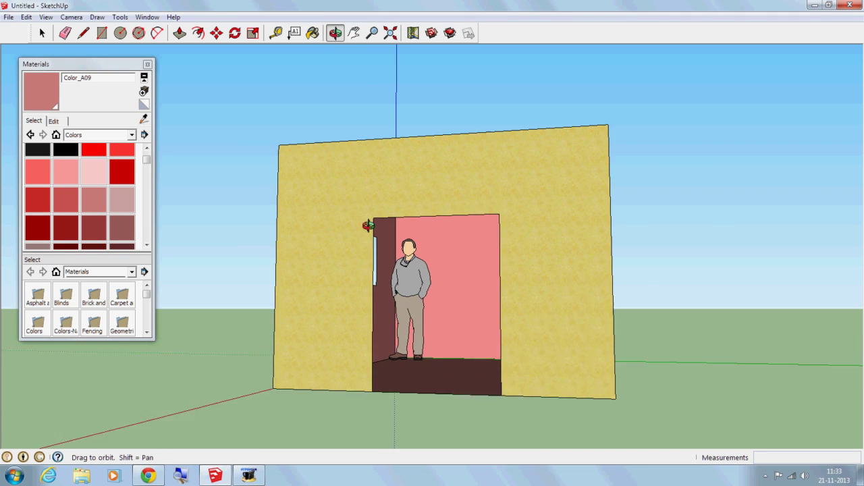
scroll(369, 229, up, 2)
mouse_move(470, 352)
mouse_down()
mouse_move(382, 308)
mouse_move(518, 314)
mouse_move(491, 270)
mouse_move(419, 311)
mouse_move(355, 332)
mouse_move(450, 315)
mouse_move(484, 386)
mouse_move(647, 365)
mouse_move(415, 388)
mouse_up()
scroll(450, 314, down, 3)
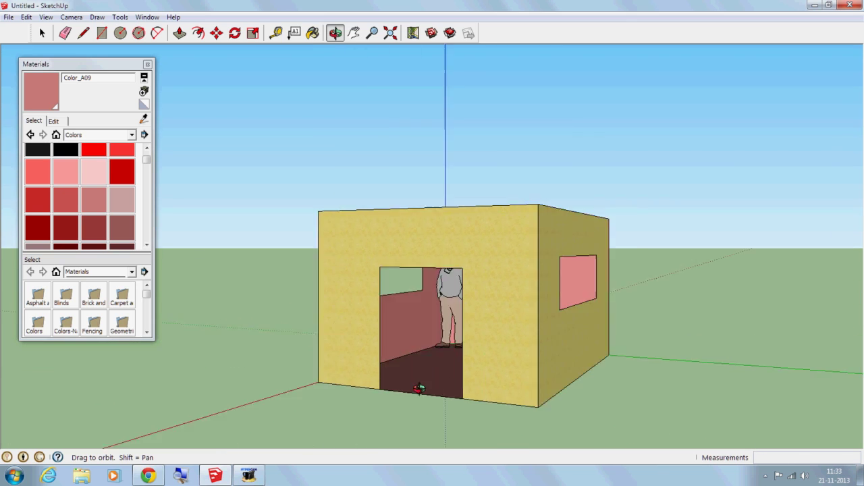
scroll(429, 391, up, 3)
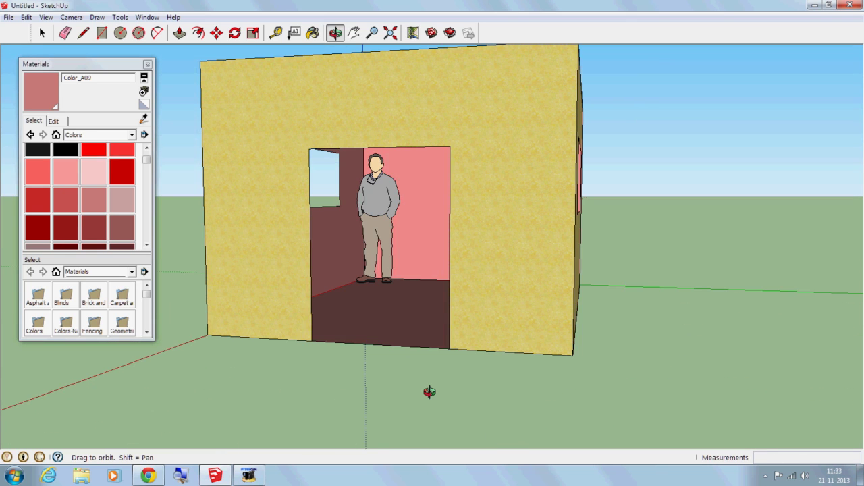